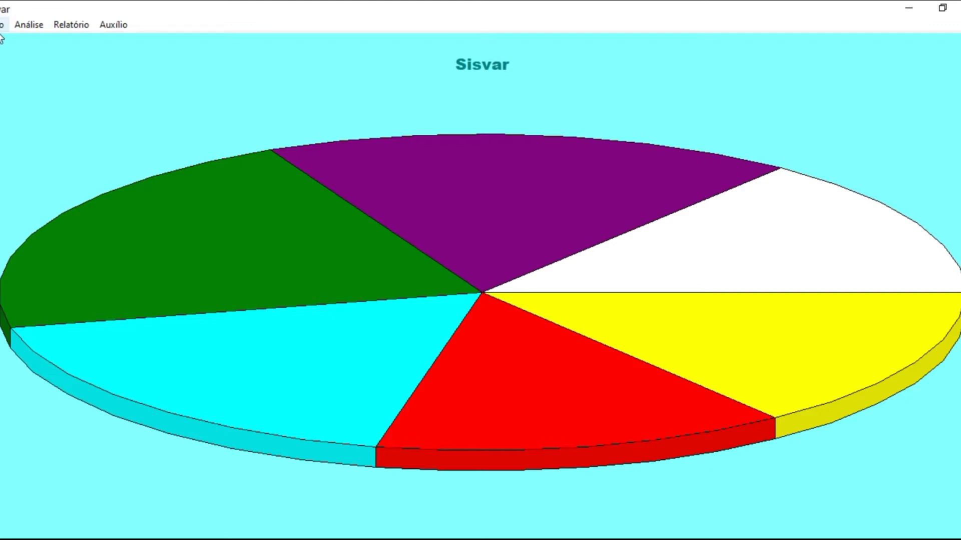
# Open the SUINOS - DQL data file in the file manager
pyautogui.click(2, 27)
pyautogui.click(5, 39)
pyautogui.click(2, 24)
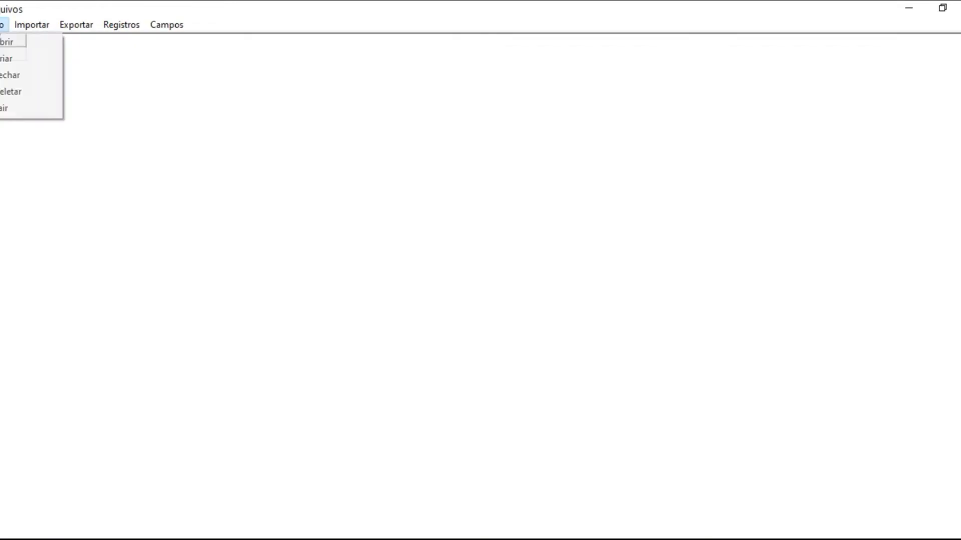
pyautogui.click(8, 41)
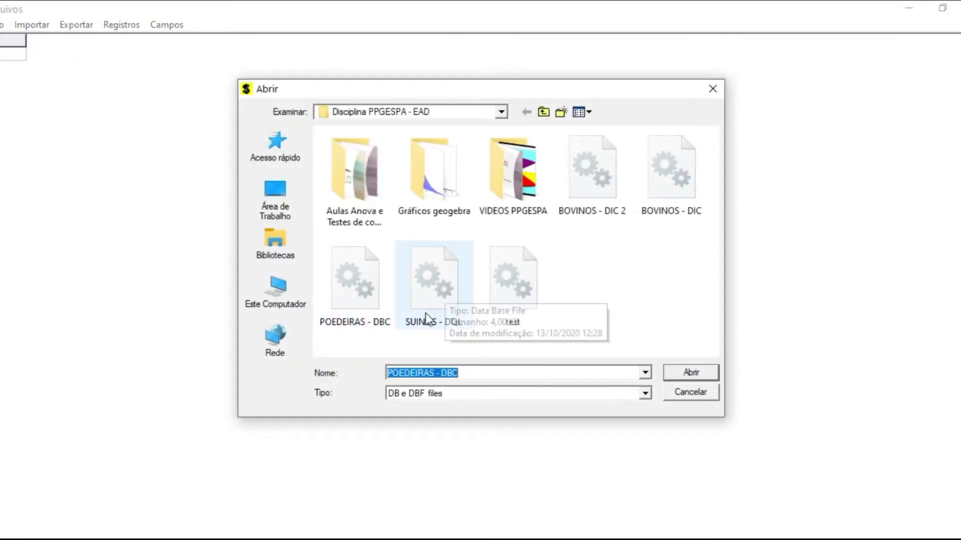
pyautogui.click(436, 293)
pyautogui.click(686, 370)
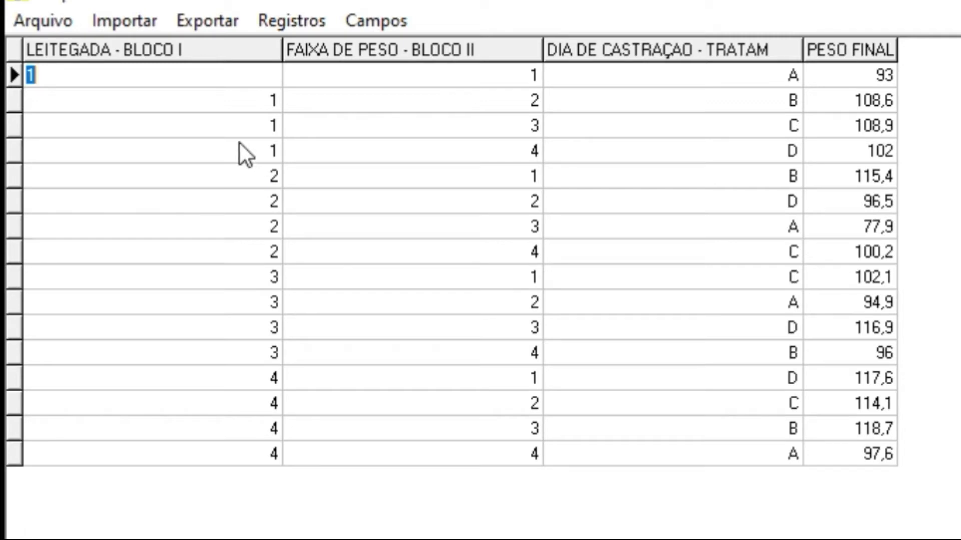
# Examine the castration-day treatments in the first litter's rows and the final weight recorded for the first animal
pyautogui.click(726, 83)
pyautogui.click(725, 102)
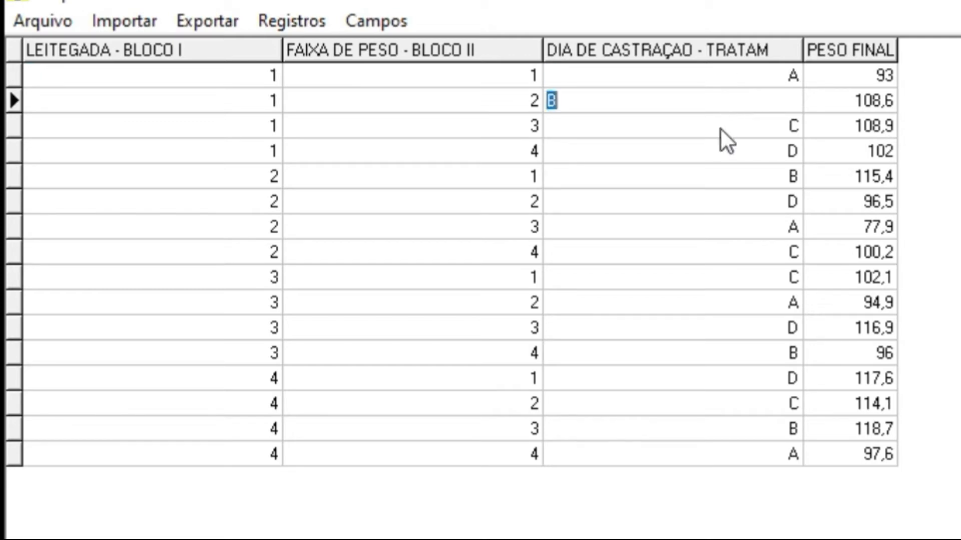
pyautogui.click(723, 129)
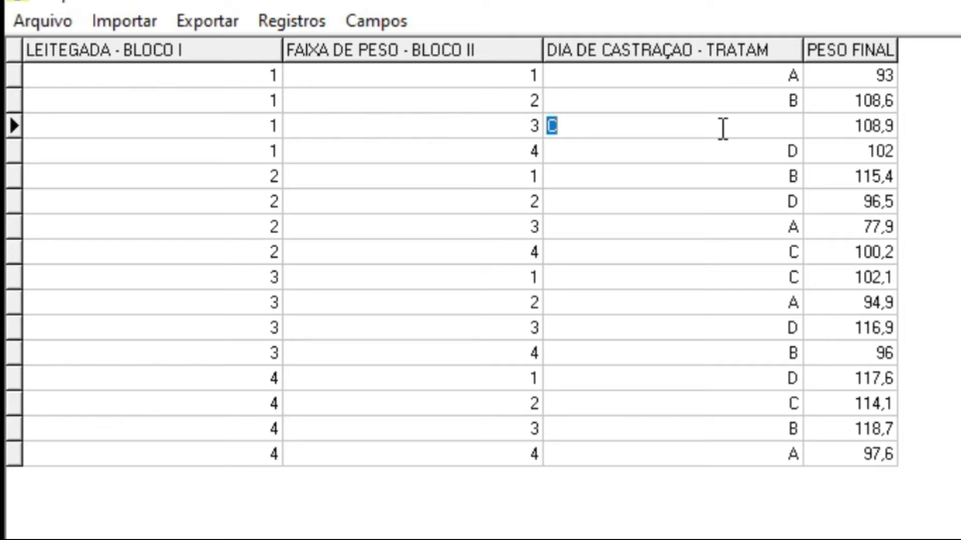
pyautogui.click(756, 82)
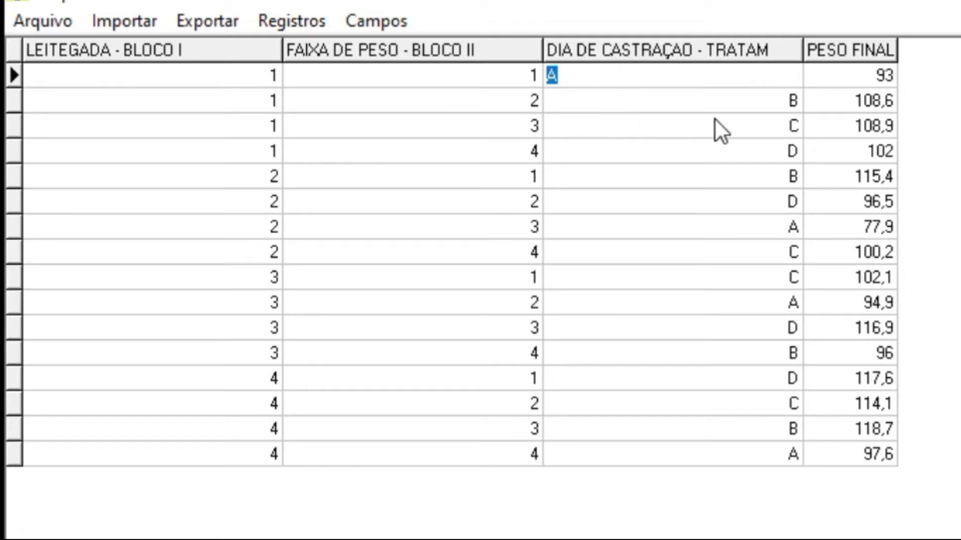
pyautogui.click(732, 103)
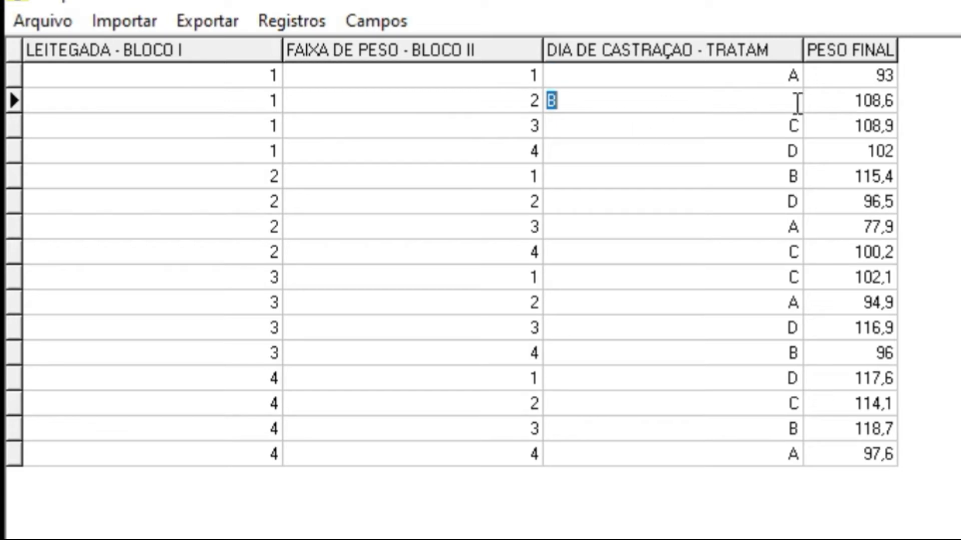
pyautogui.click(704, 124)
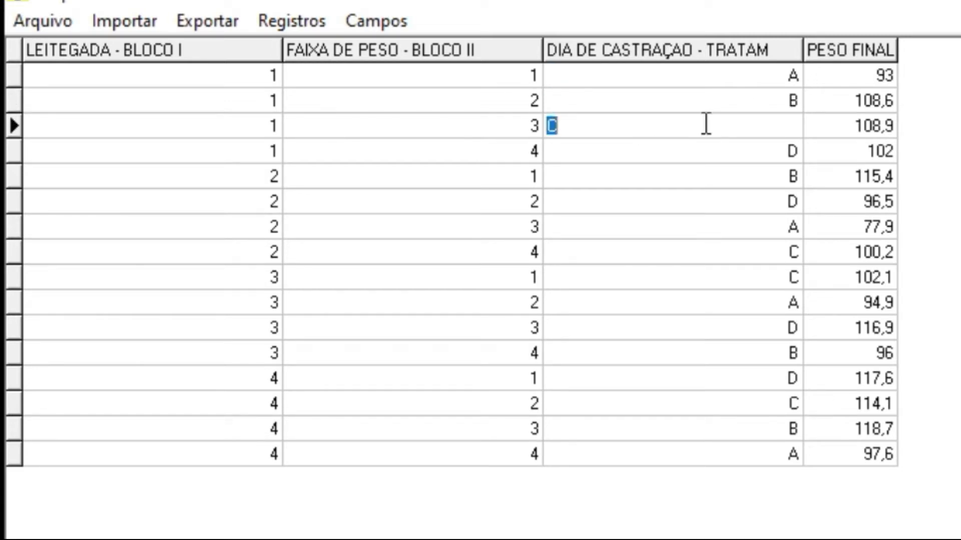
pyautogui.click(733, 161)
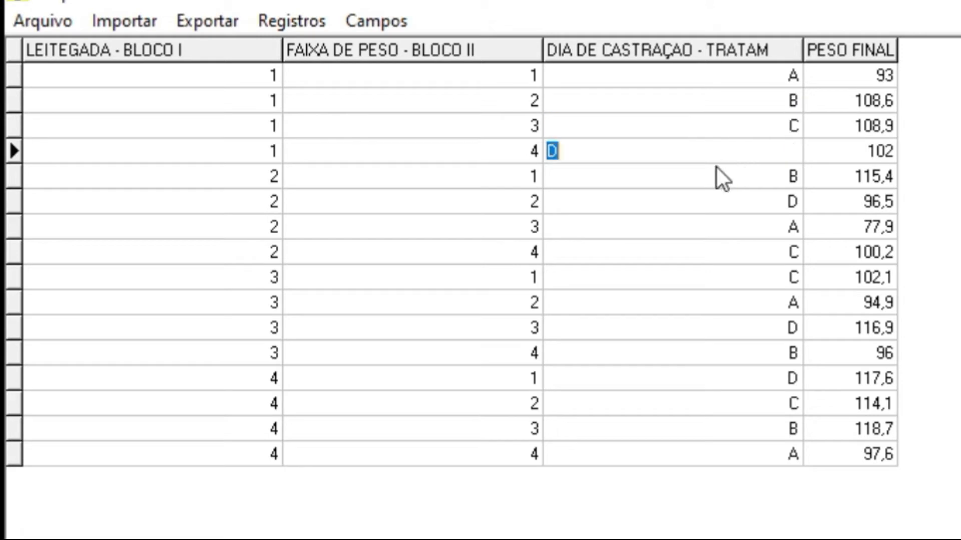
pyautogui.click(872, 77)
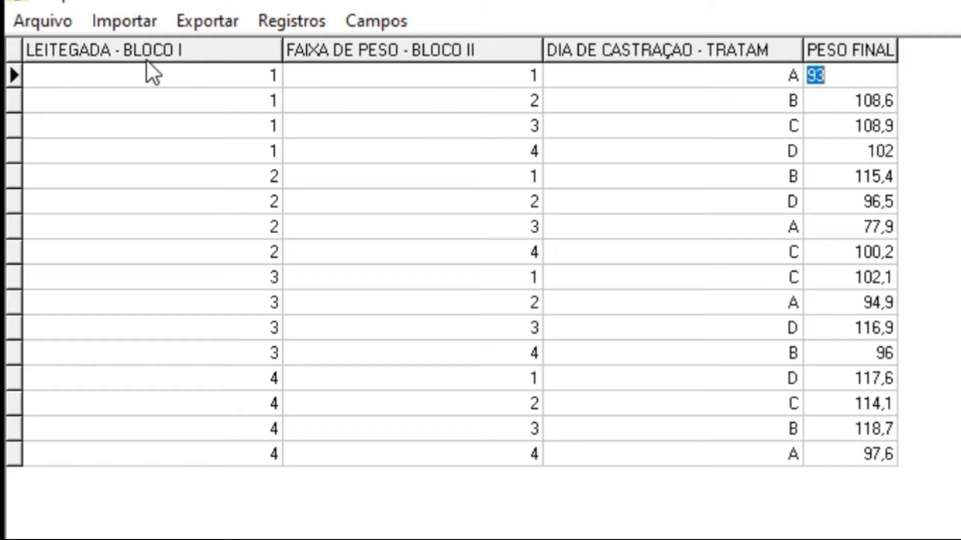
# Review how the castration-day treatments are distributed across the rows of the first LEITEGADA - BLOCO I level
pyautogui.click(171, 81)
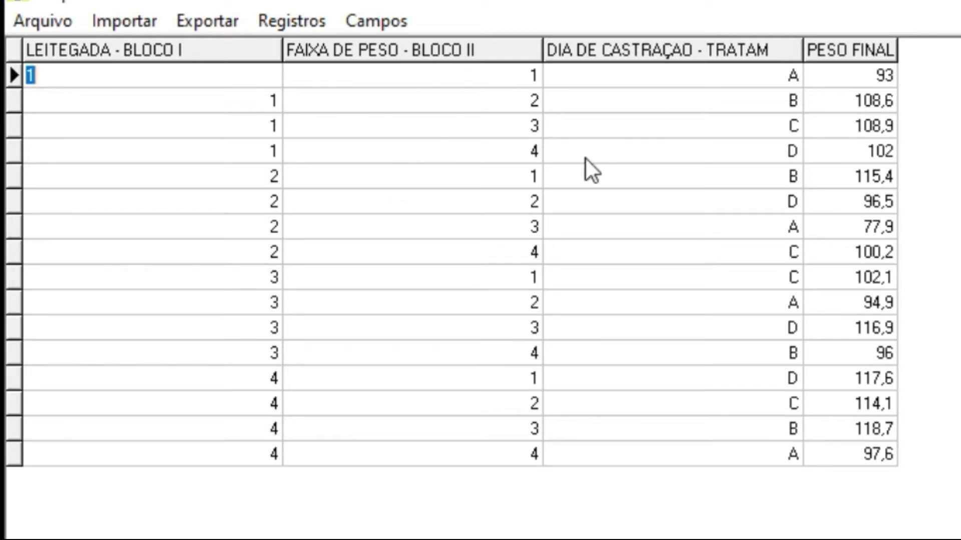
pyautogui.click(782, 76)
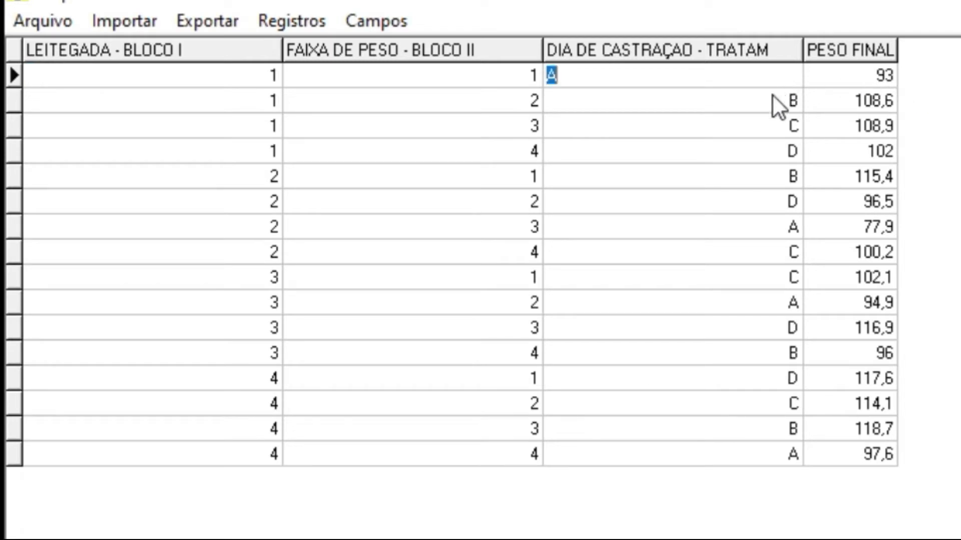
pyautogui.click(765, 105)
pyautogui.click(734, 155)
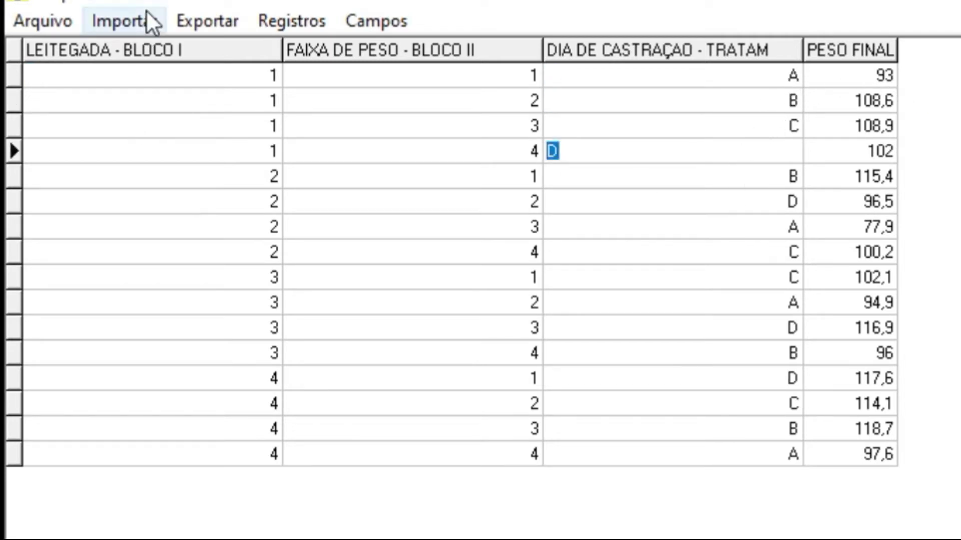
pyautogui.click(124, 73)
pyautogui.click(126, 112)
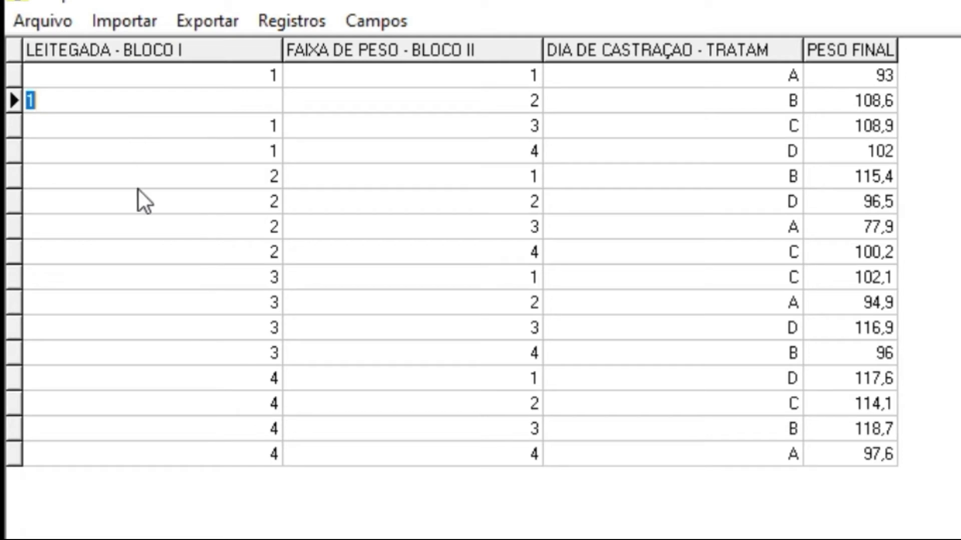
pyautogui.click(134, 153)
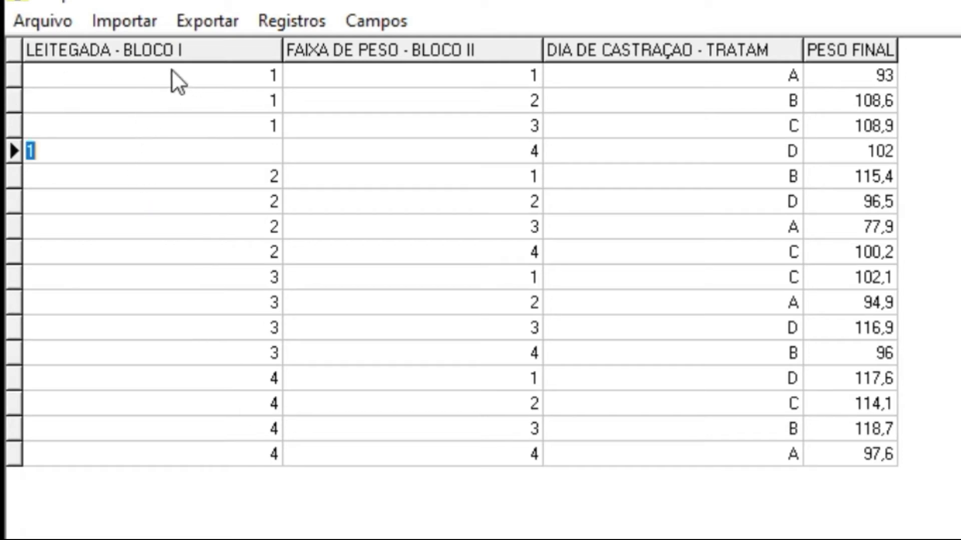
pyautogui.click(194, 75)
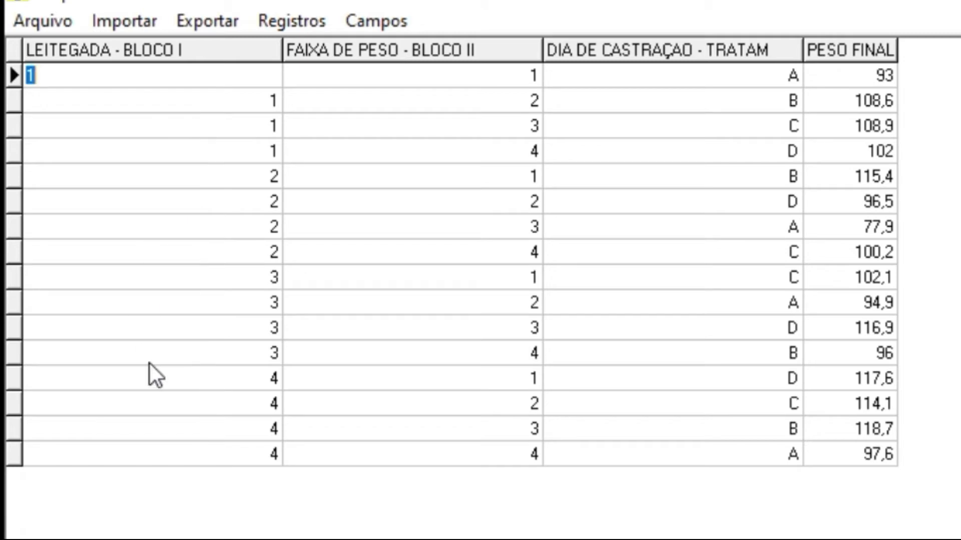
# Inspect the FAIXA DE PESO - BLOCO II levels within the first litter and compare them with the LEITEGADA - BLOCO I entries
pyautogui.click(424, 75)
pyautogui.click(390, 102)
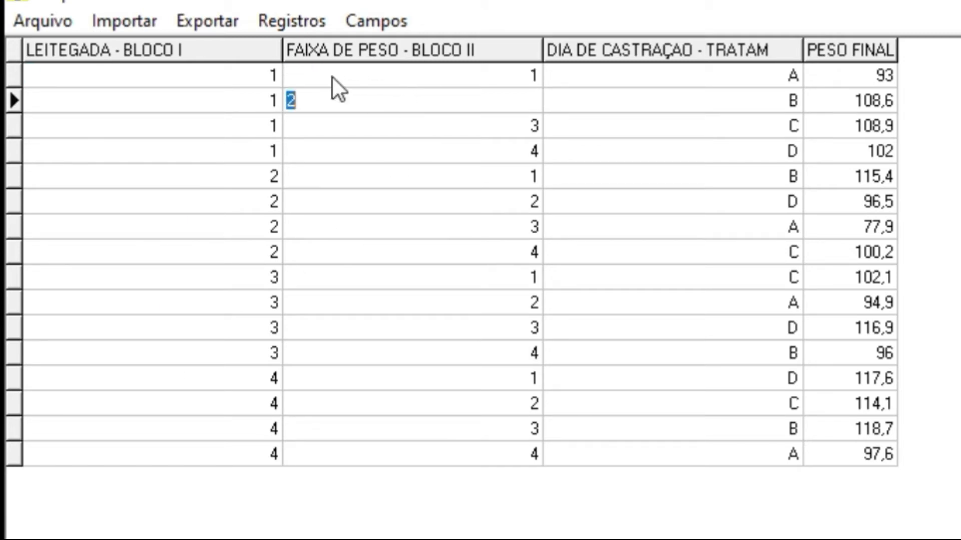
pyautogui.click(421, 83)
pyautogui.click(415, 111)
pyautogui.click(414, 124)
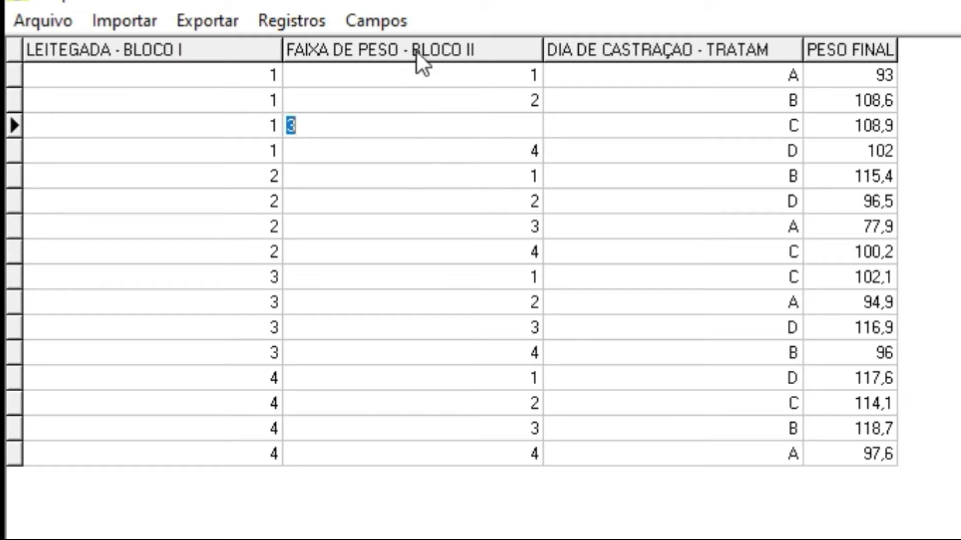
pyautogui.click(405, 152)
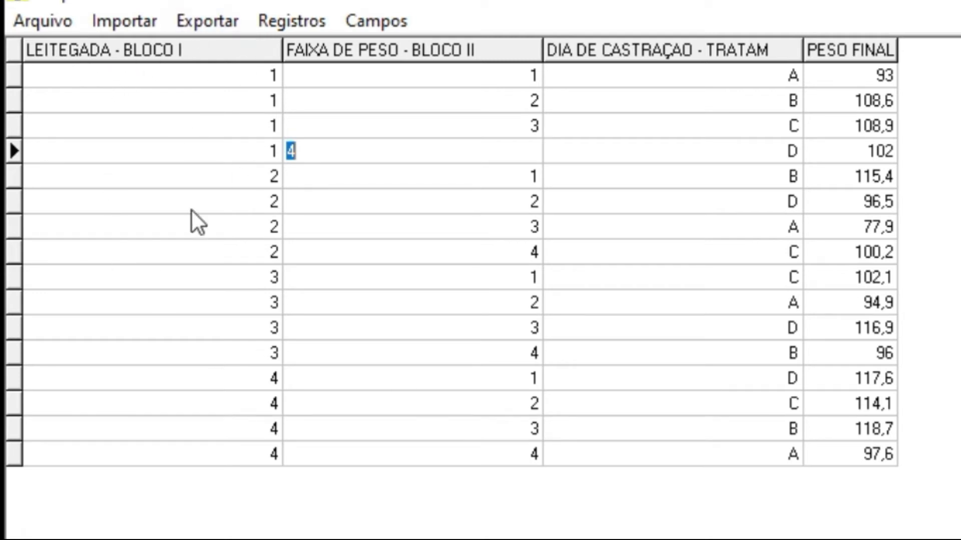
pyautogui.click(184, 85)
pyautogui.click(180, 106)
pyautogui.click(179, 129)
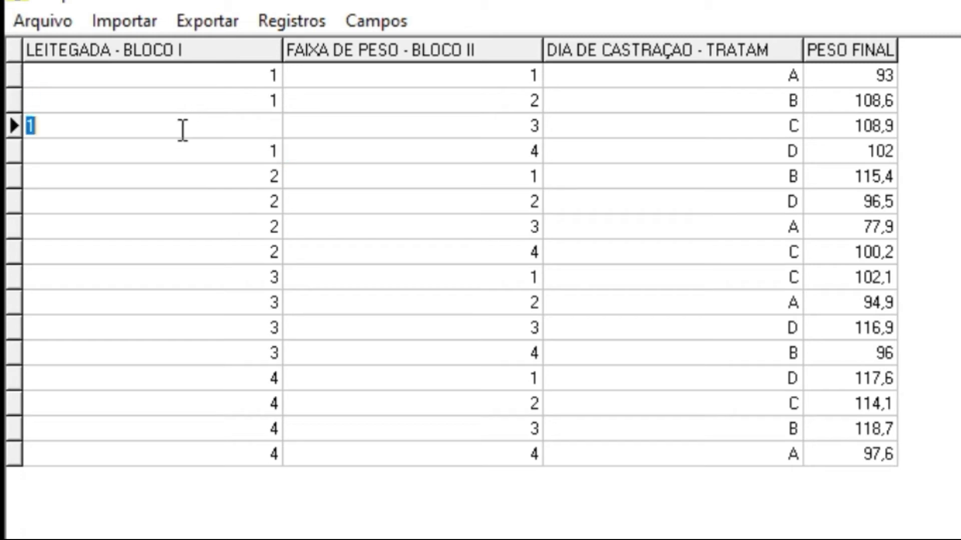
pyautogui.click(180, 154)
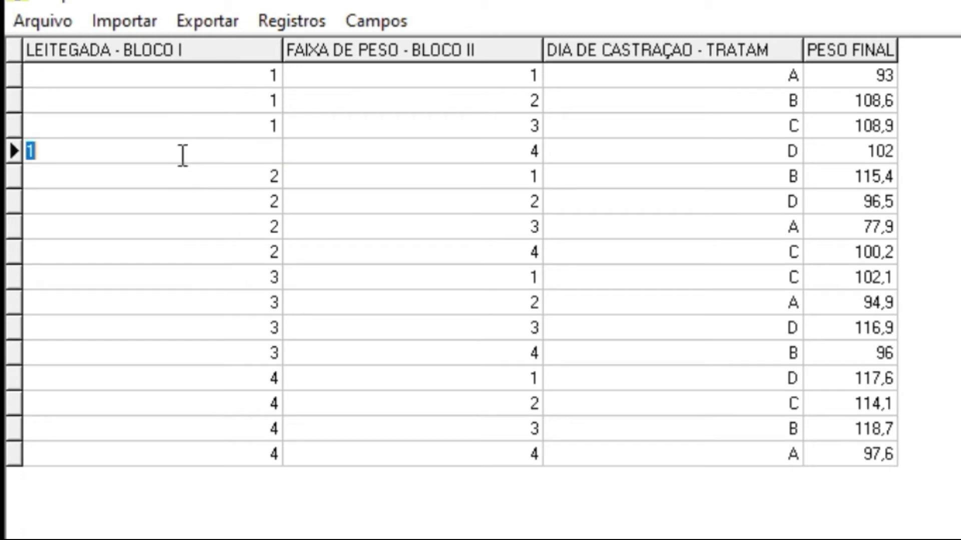
pyautogui.click(163, 181)
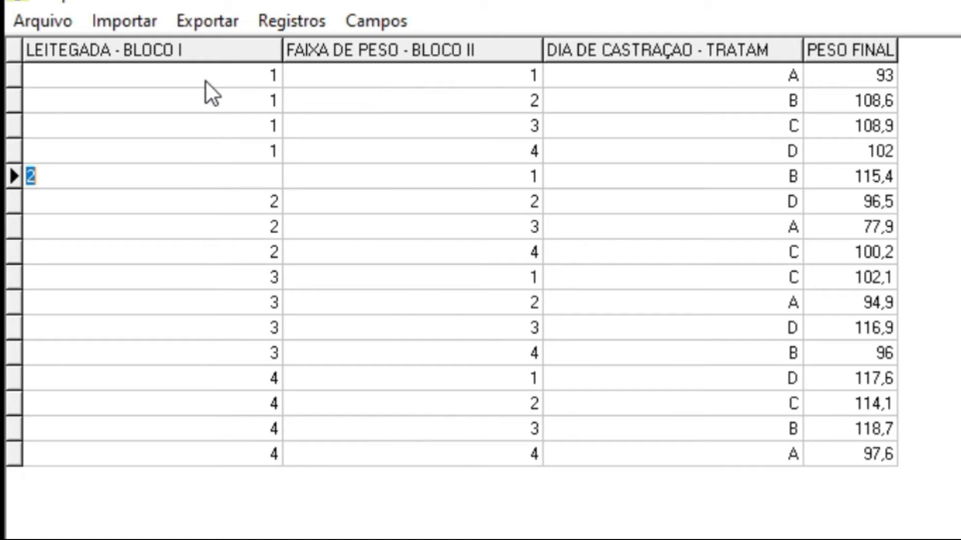
# Read the first record across the litter, weight range, treatment and final weight columns, checking the neighbouring final weights
pyautogui.click(245, 78)
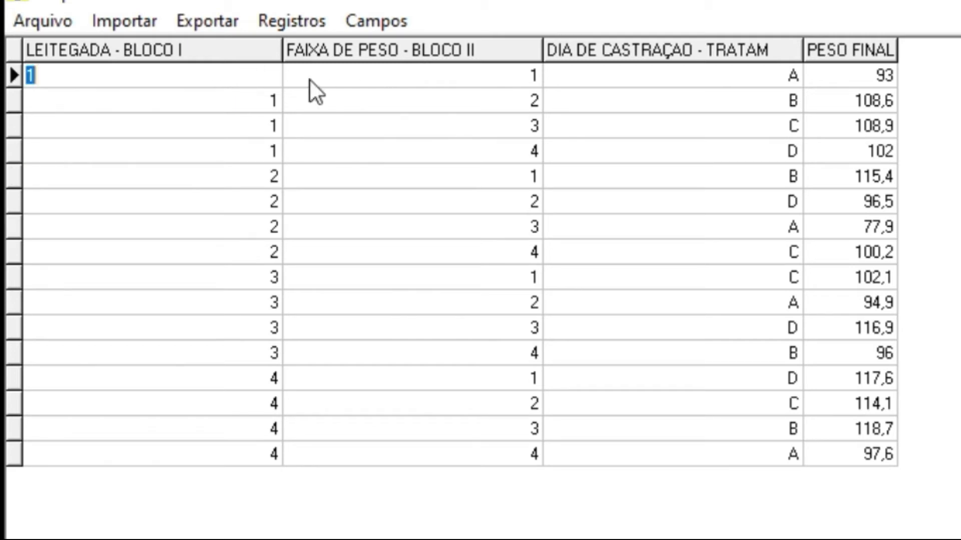
pyautogui.click(512, 82)
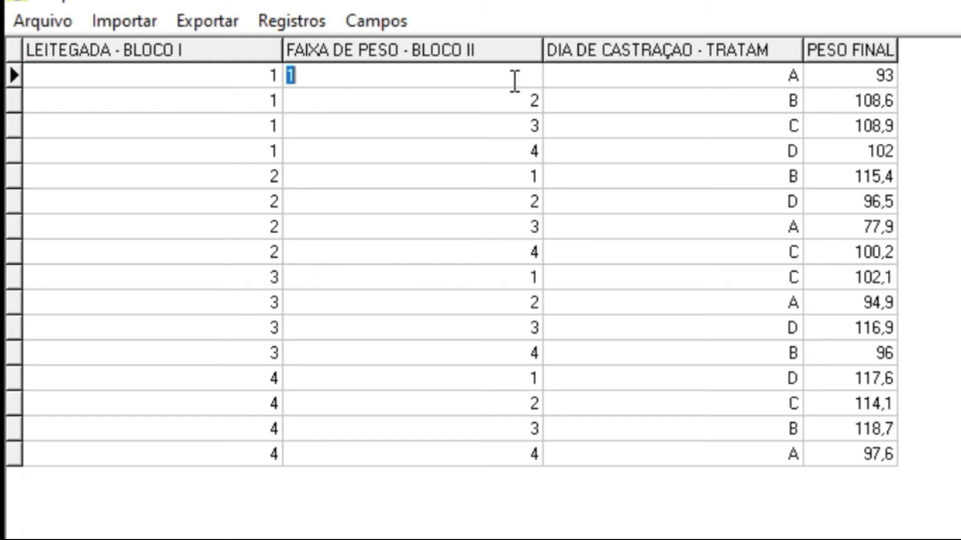
pyautogui.click(635, 80)
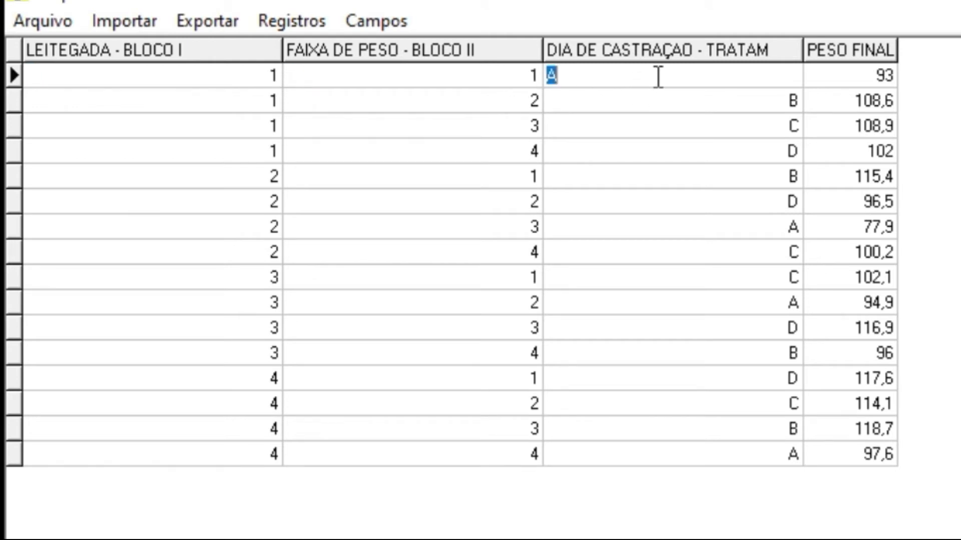
pyautogui.click(855, 74)
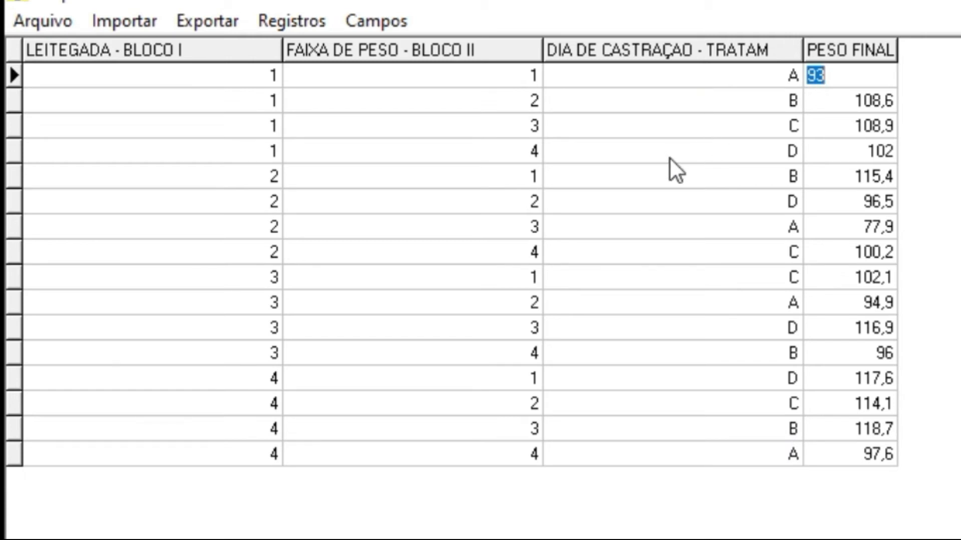
pyautogui.click(724, 66)
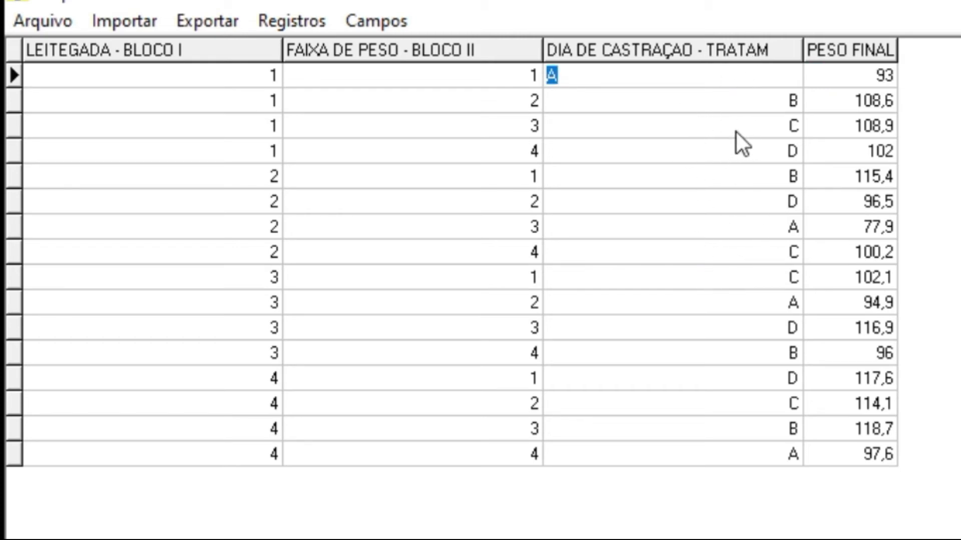
pyautogui.click(882, 106)
pyautogui.press('Down')
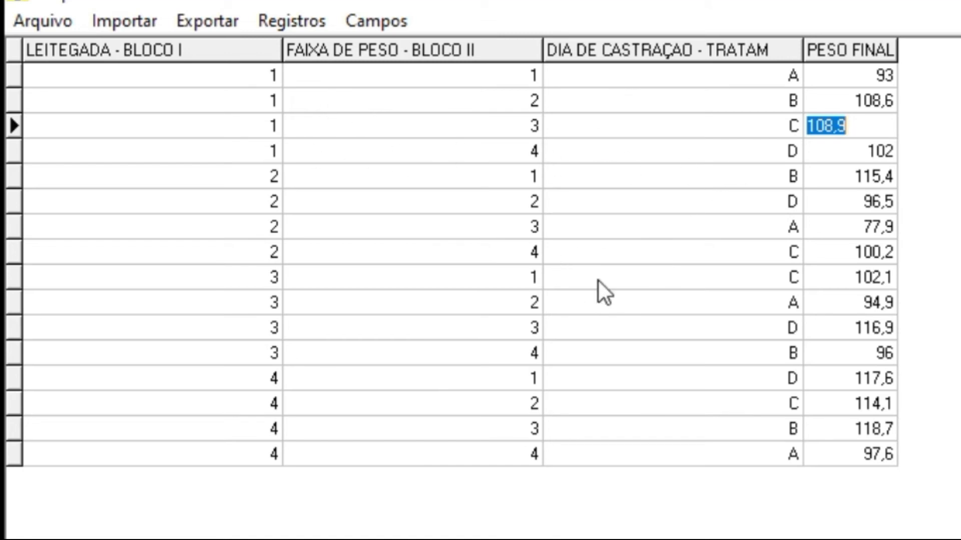
pyautogui.click(86, 70)
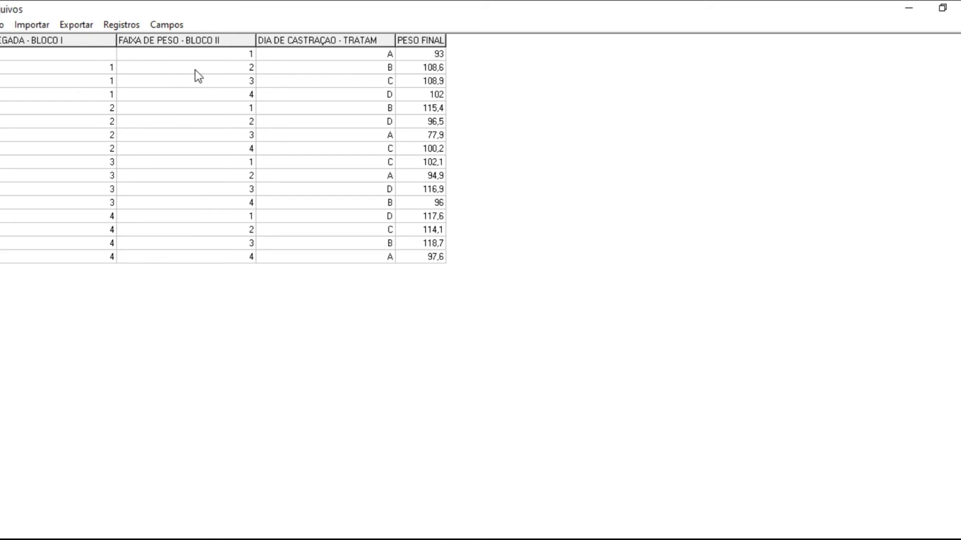
pyautogui.click(181, 62)
pyautogui.click(199, 55)
pyautogui.click(304, 53)
pyautogui.click(412, 55)
# Close the data table and load the SUINOS - DQL file into a new Anava analysis
pyautogui.click(959, 7)
pyautogui.click(33, 22)
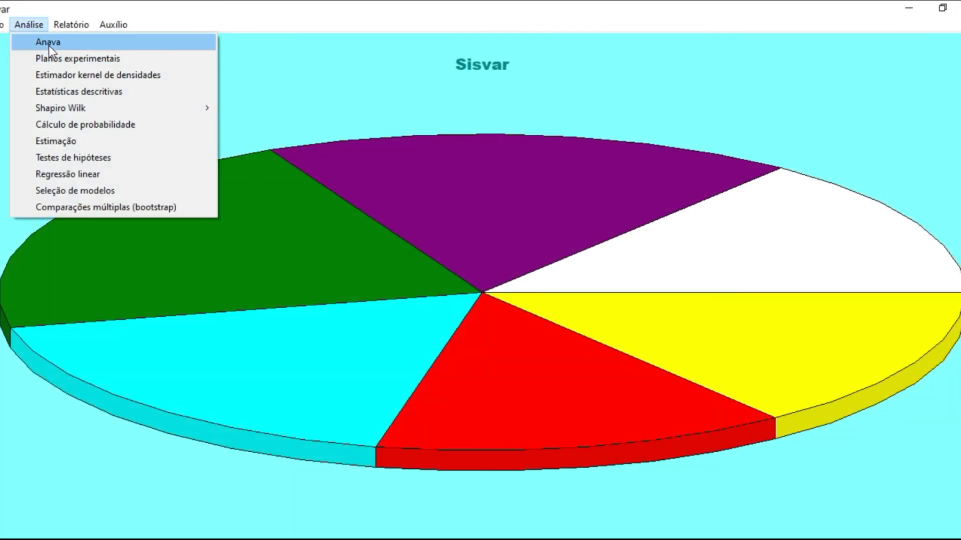
pyautogui.click(45, 40)
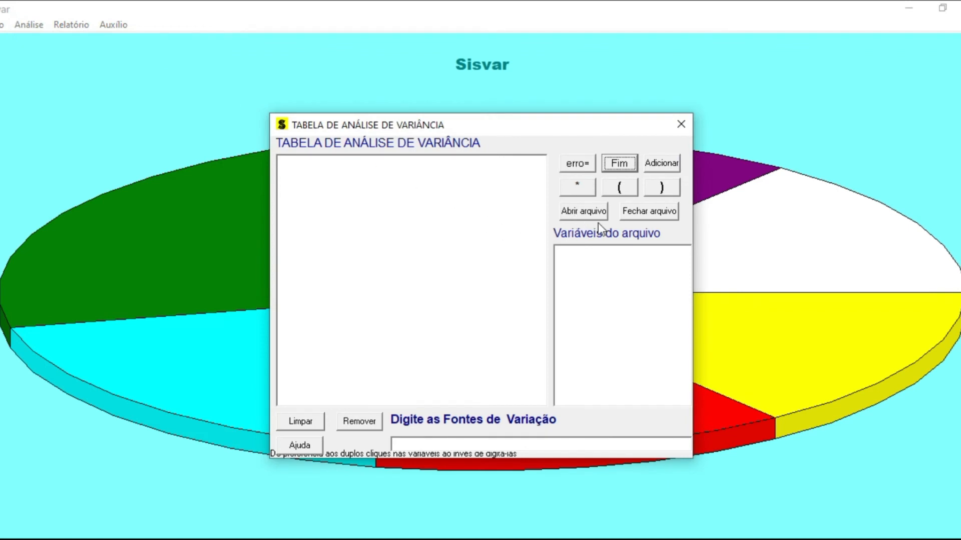
pyautogui.click(576, 212)
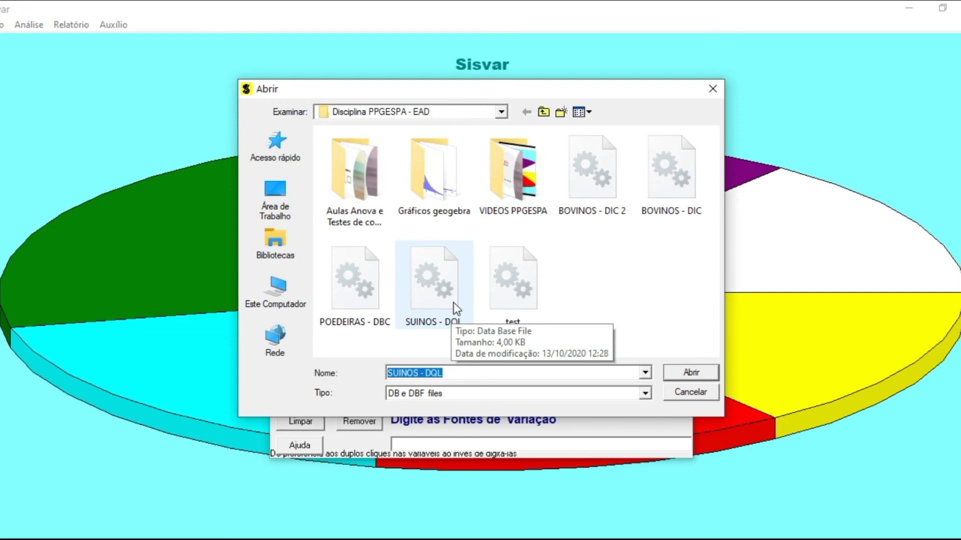
pyautogui.click(439, 324)
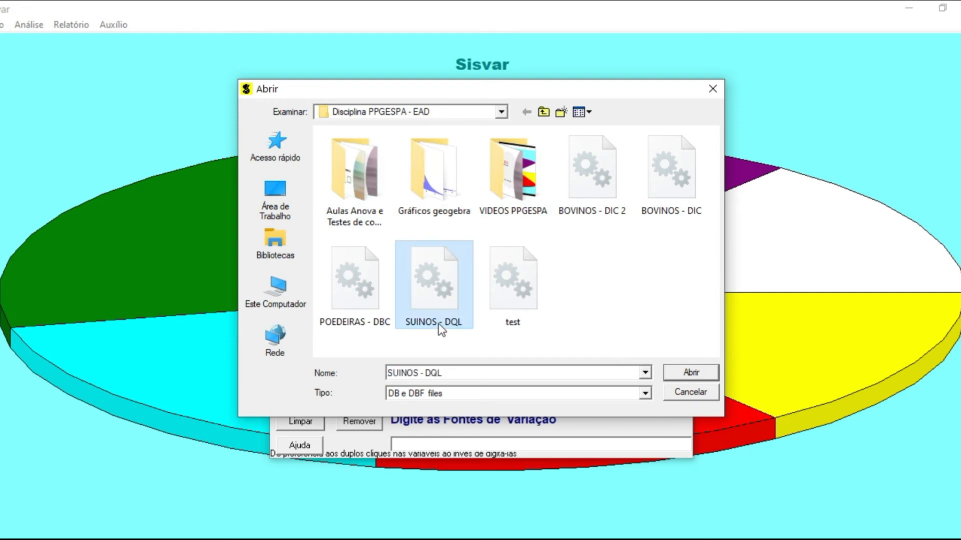
pyautogui.click(676, 376)
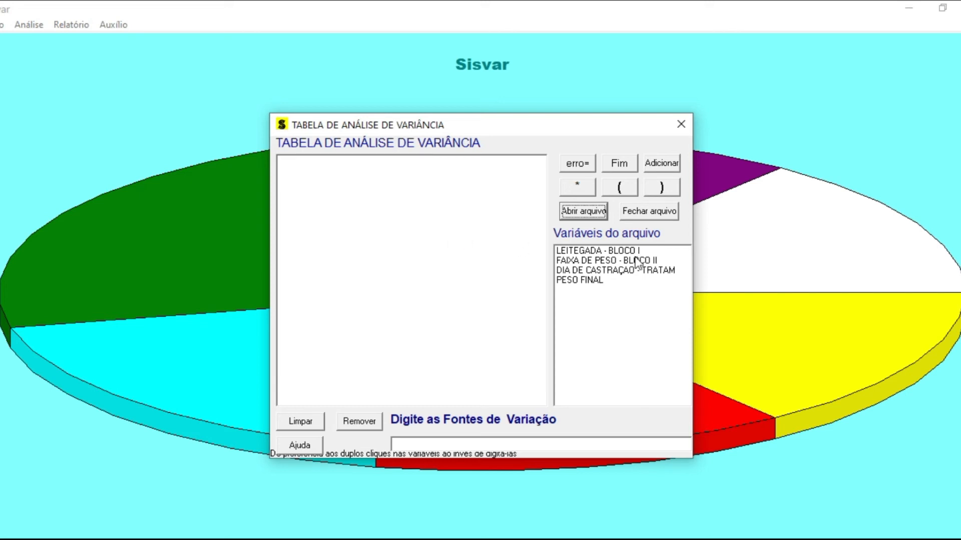
# Add DIA DE CASTRAÇAO - TRATAM, LEITEGADA - BLOCO I and FAIXA DE PESO - BLOCO II as sources of variation and finalize the ANOVA table
pyautogui.doubleClick(622, 272)
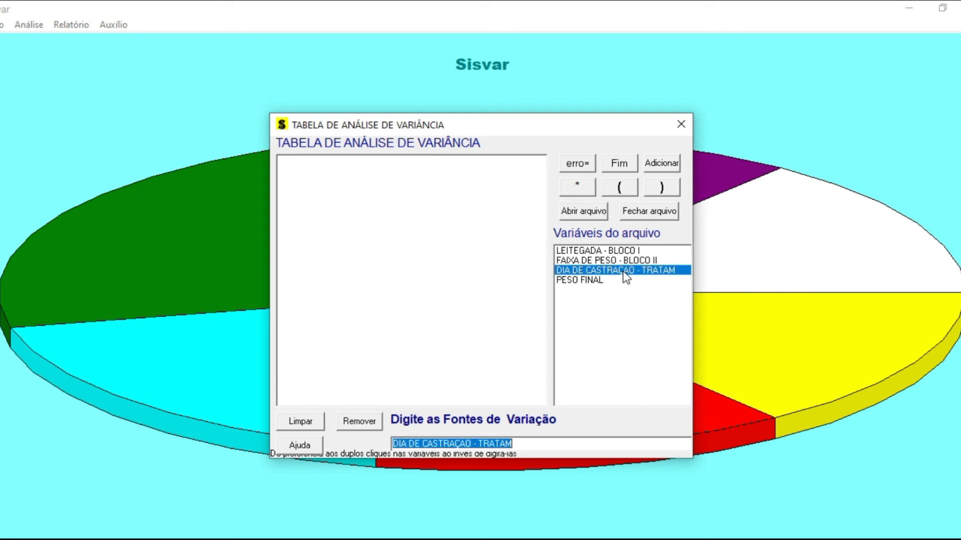
pyautogui.click(653, 168)
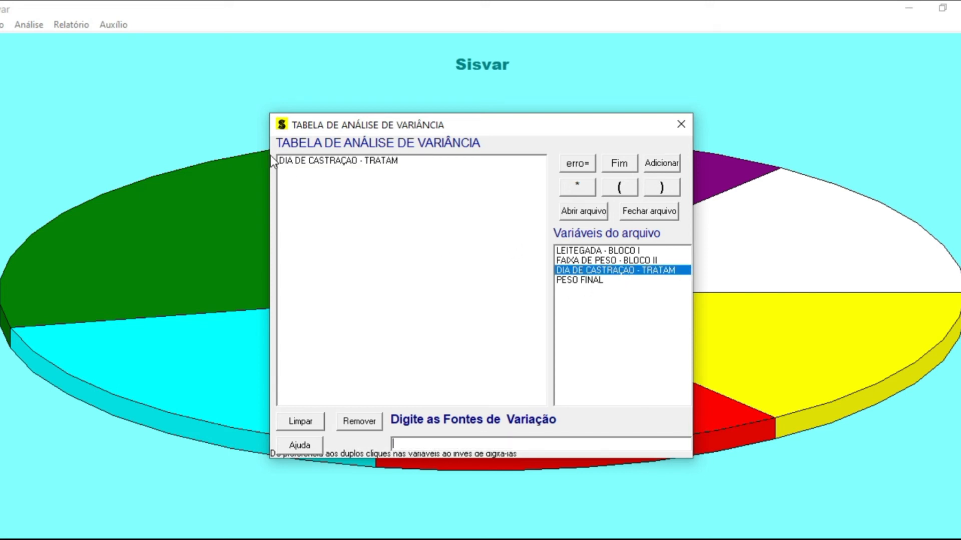
pyautogui.doubleClick(595, 250)
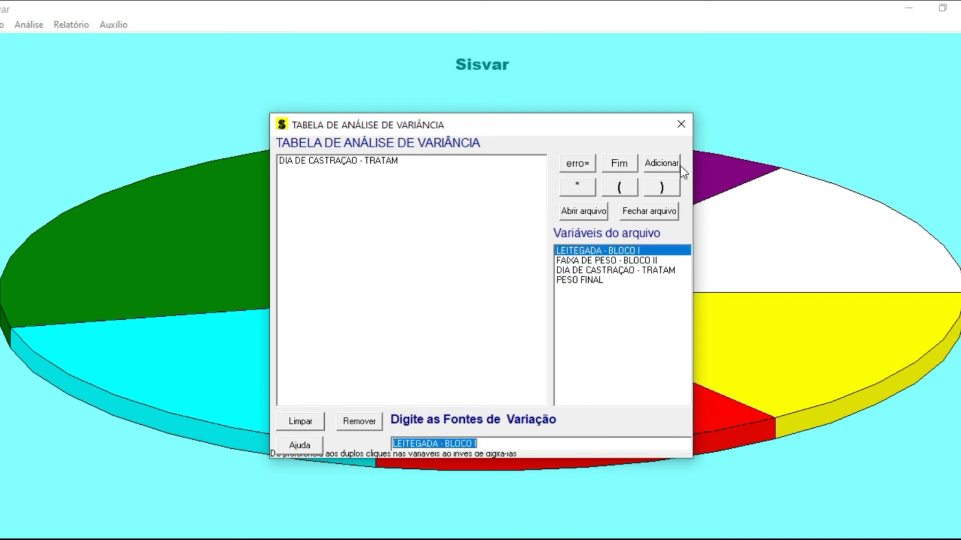
pyautogui.click(676, 166)
pyautogui.doubleClick(614, 261)
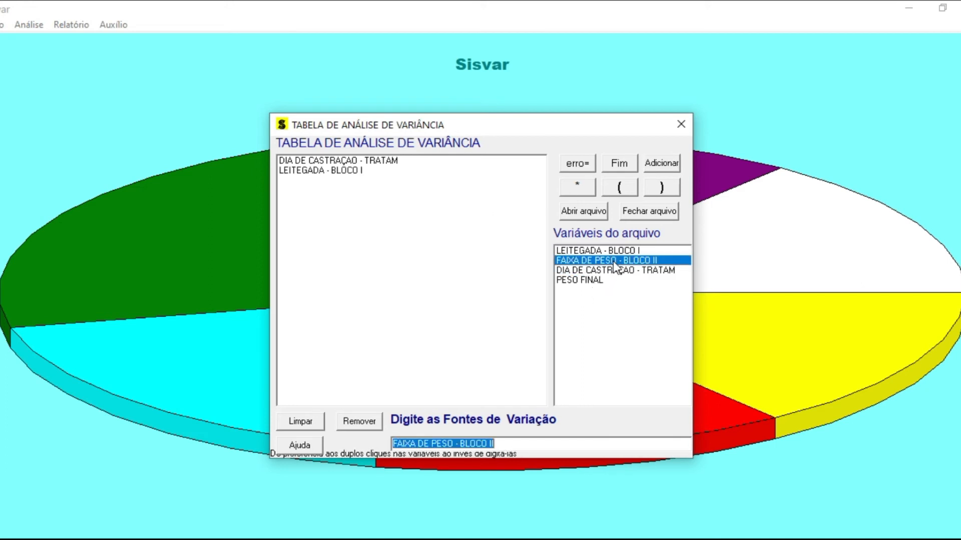
pyautogui.click(651, 166)
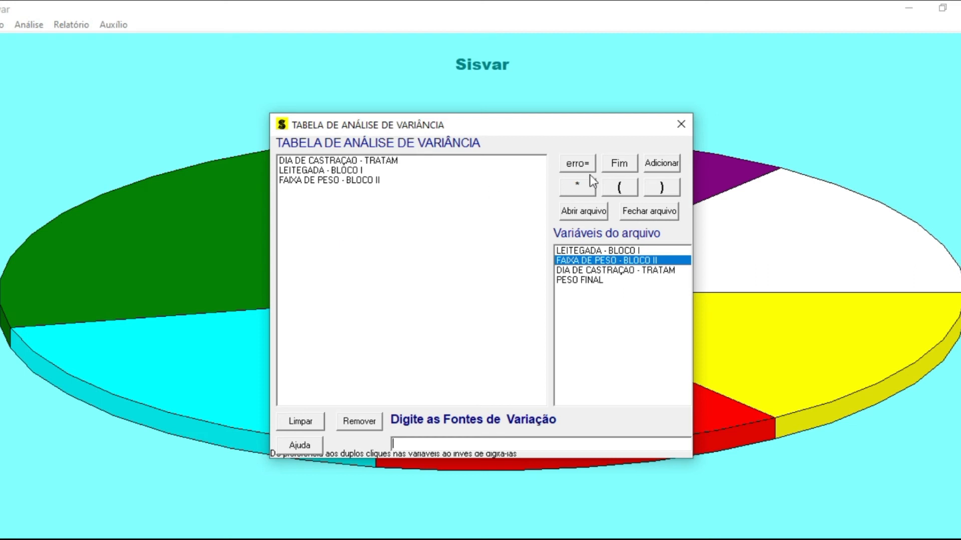
pyautogui.click(625, 169)
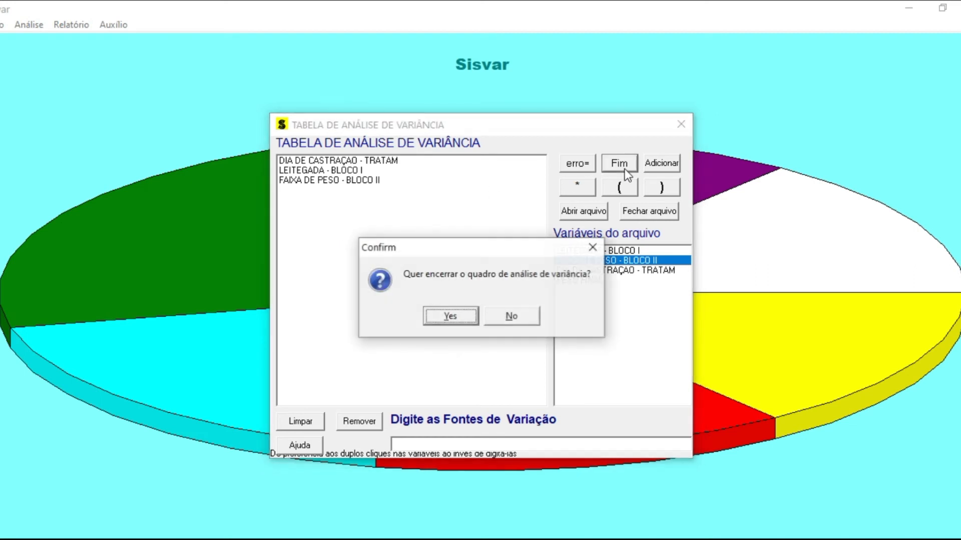
pyautogui.click(456, 317)
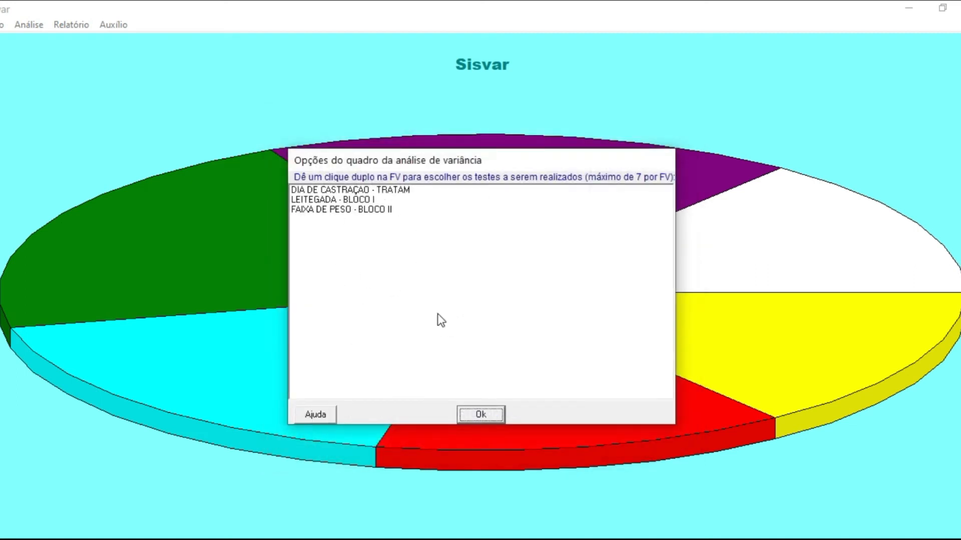
# Run the analysis on PESO FINAL without choosing any mean-comparison tests or data transformation
pyautogui.click(480, 415)
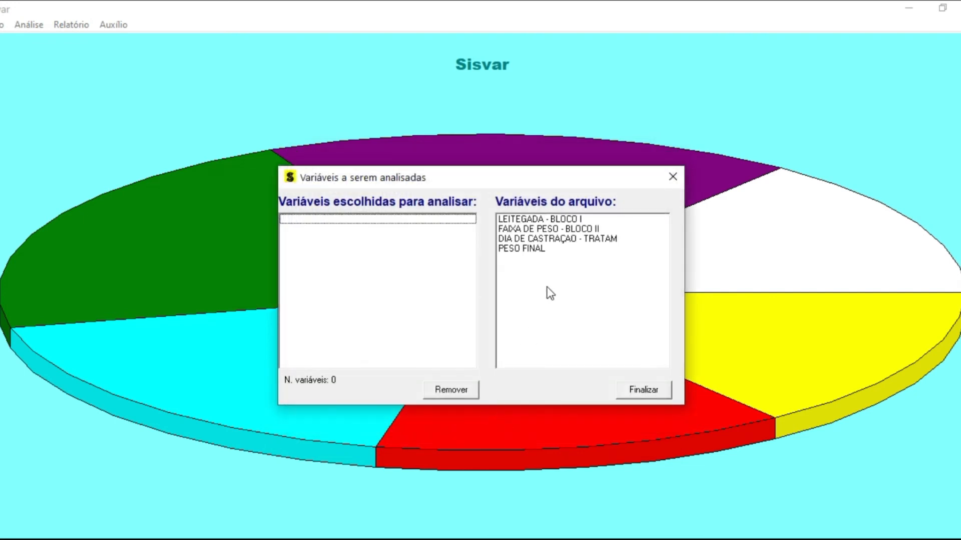
pyautogui.doubleClick(521, 249)
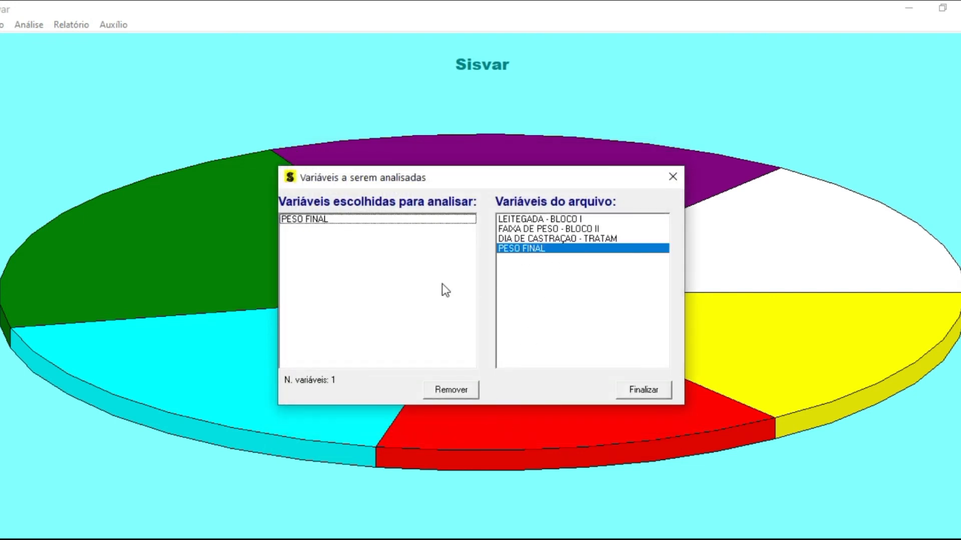
pyautogui.click(643, 394)
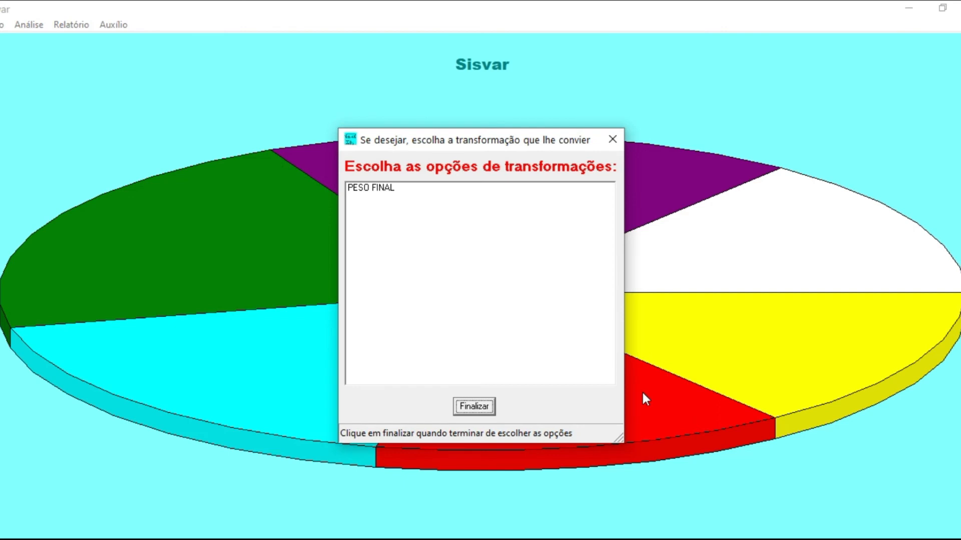
pyautogui.click(479, 408)
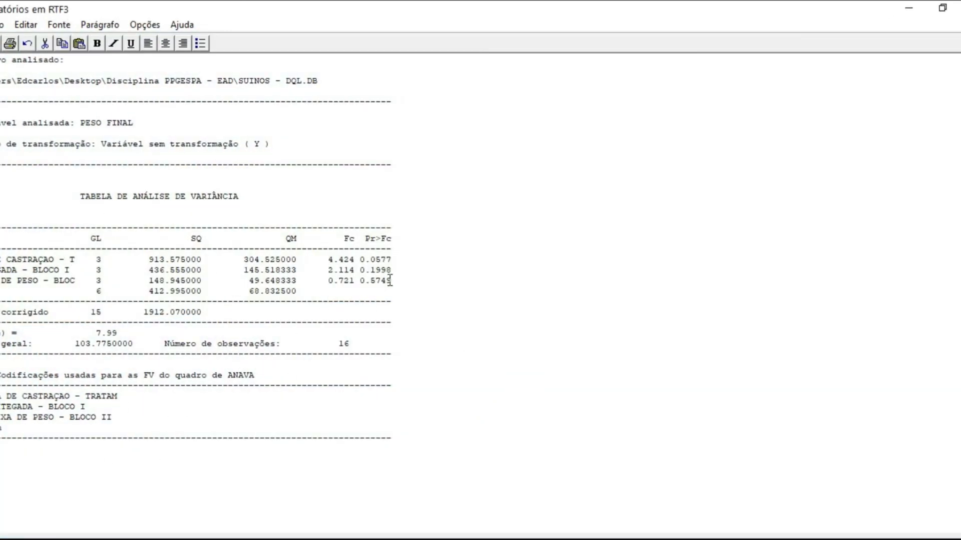
# Read the Pr>Fc value of the castration-day treatment in the variance table and compare it with those of the two blocks
pyautogui.moveTo(394, 260); pyautogui.dragTo(365, 260)
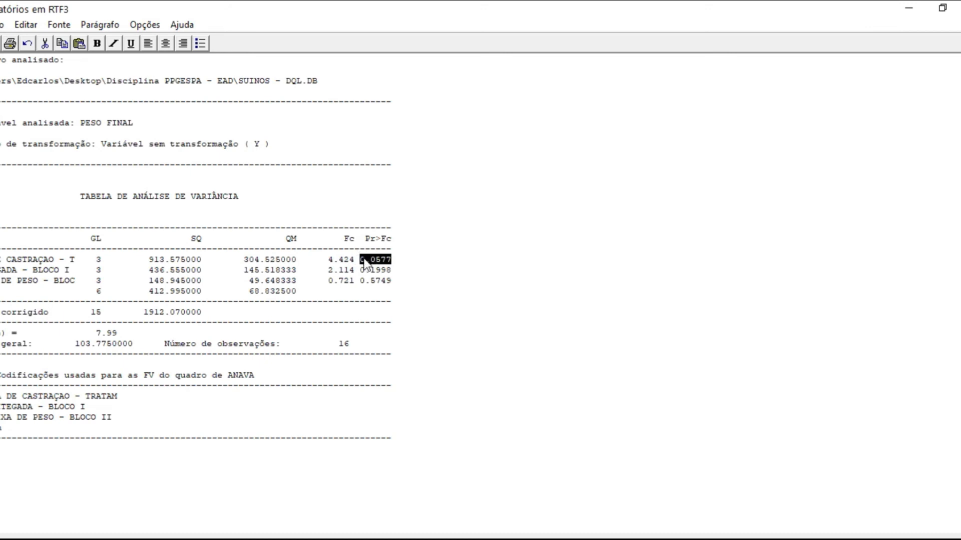
pyautogui.click(394, 260)
pyautogui.moveTo(394, 260); pyautogui.dragTo(357, 260)
pyautogui.click(399, 269)
pyautogui.moveTo(79, 259); pyautogui.dragTo(2, 261)
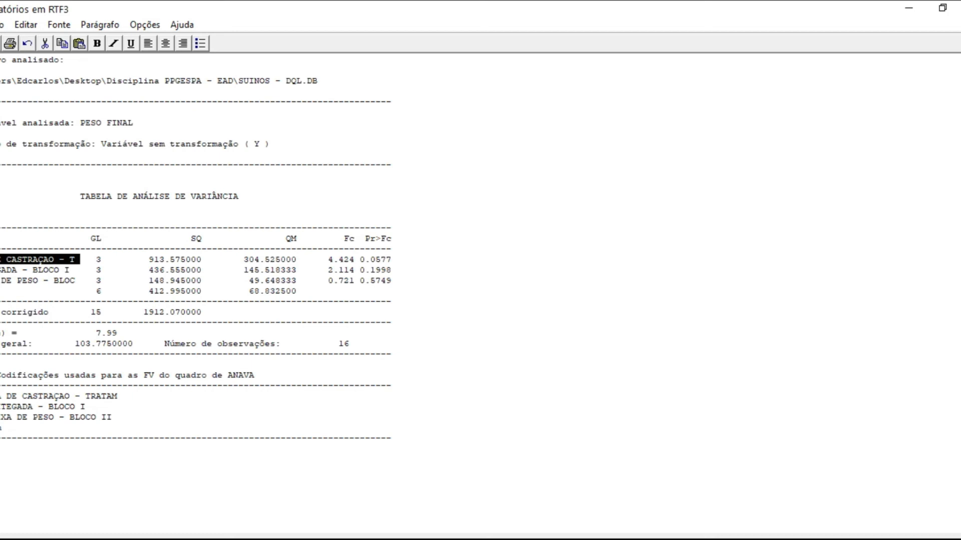
pyautogui.moveTo(394, 270); pyautogui.dragTo(360, 271)
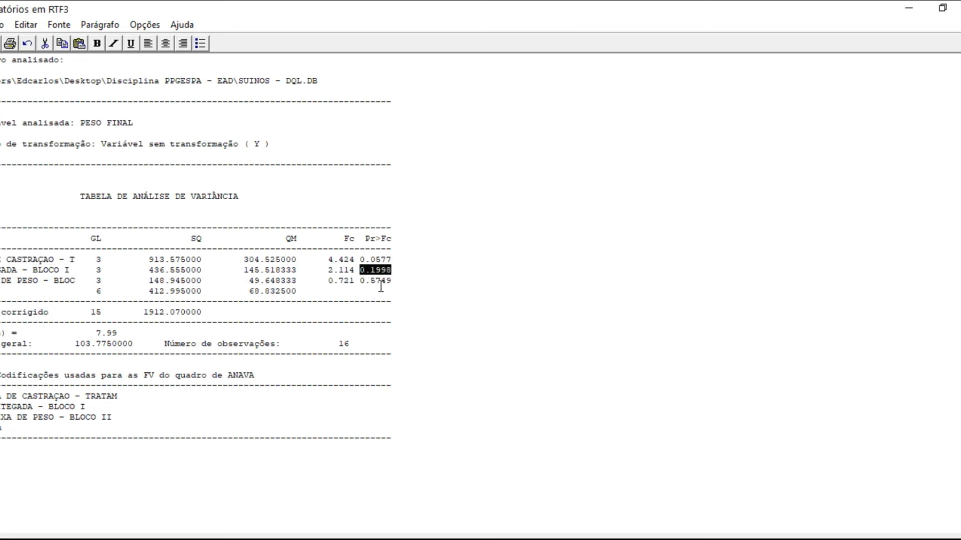
pyautogui.moveTo(394, 281); pyautogui.dragTo(434, 260)
pyautogui.click(481, 300)
# Re-examine the Pr>Fc value of the castration-day row to judge the treatment's significance
pyautogui.moveTo(357, 260); pyautogui.dragTo(401, 260)
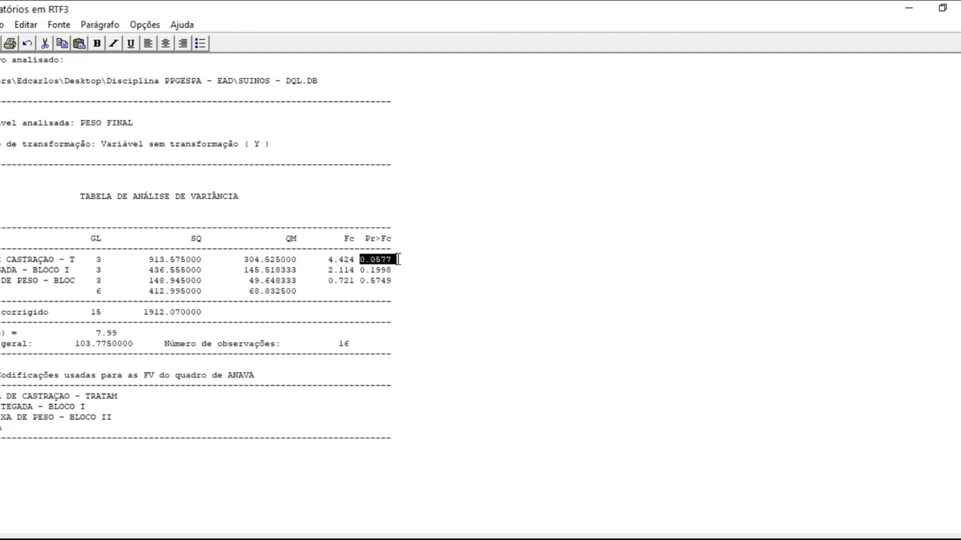
pyautogui.moveTo(357, 259); pyautogui.dragTo(400, 260)
pyautogui.click(406, 291)
pyautogui.click(361, 260)
pyautogui.moveTo(364, 261); pyautogui.dragTo(399, 261)
pyautogui.click(430, 262)
# Examine the LEITEGADA - BLOCO I and FAIXA DE PESO - BLOCO II rows of the variance table as blocking factors
pyautogui.moveTo(74, 270); pyautogui.dragTo(1, 270)
pyautogui.moveTo(75, 284); pyautogui.dragTo(1, 283)
pyautogui.click(5, 282)
pyautogui.moveTo(81, 281); pyautogui.dragTo(0, 284)
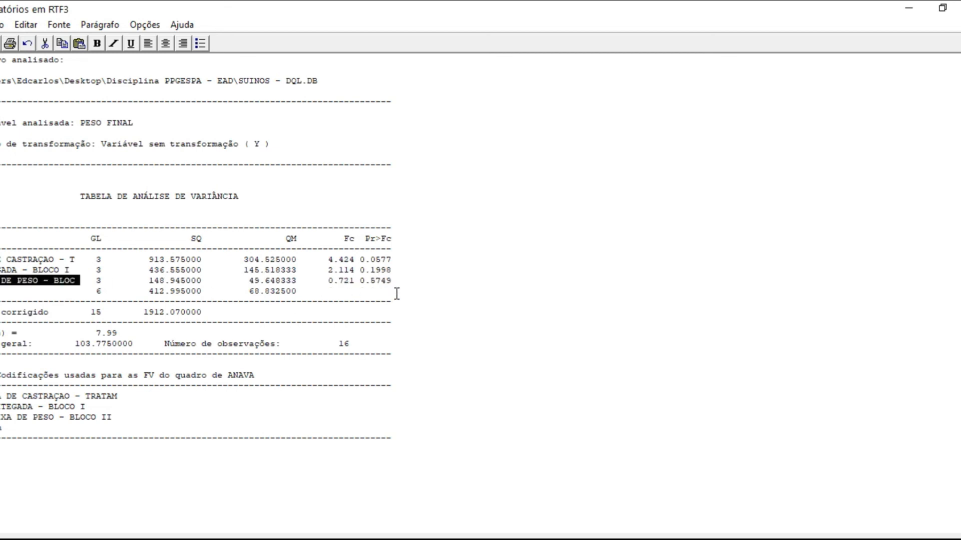
pyautogui.click(427, 297)
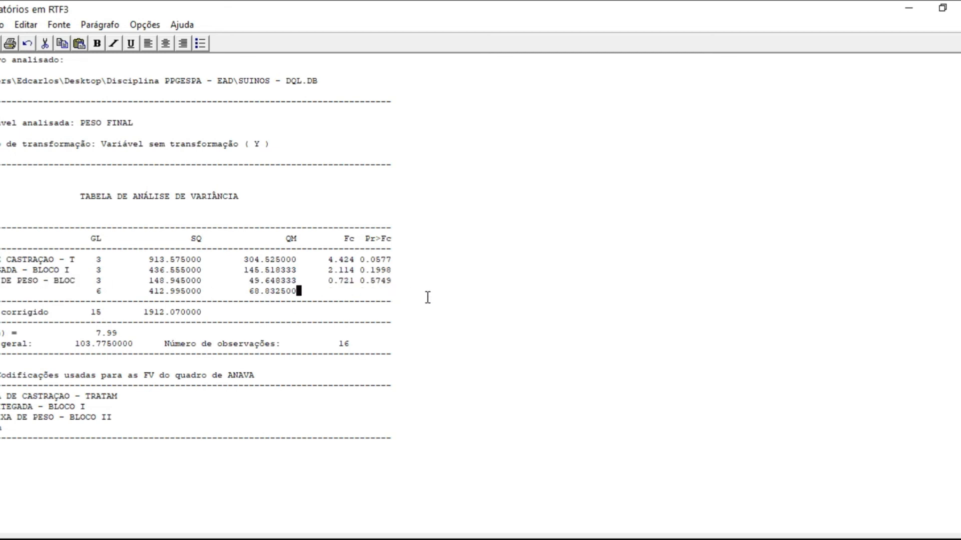
pyautogui.click(571, 193)
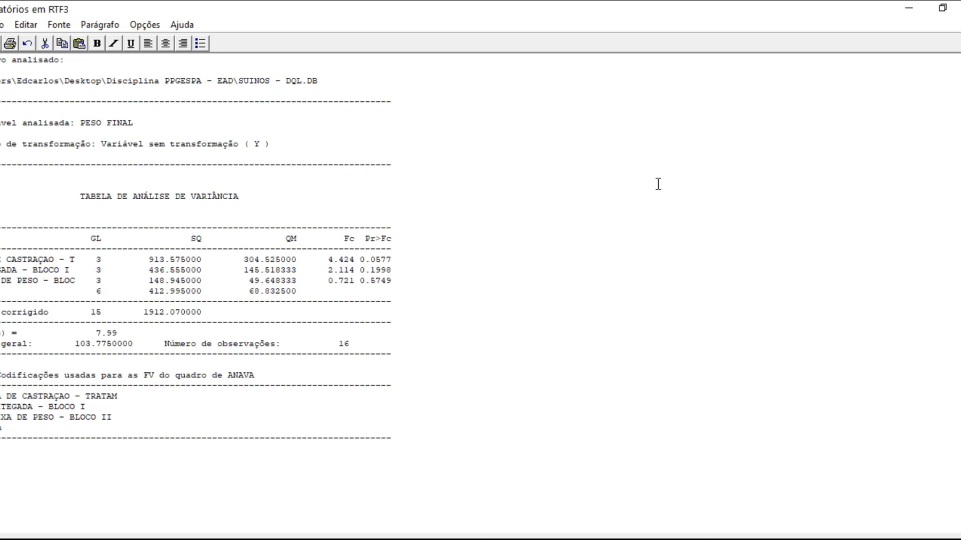